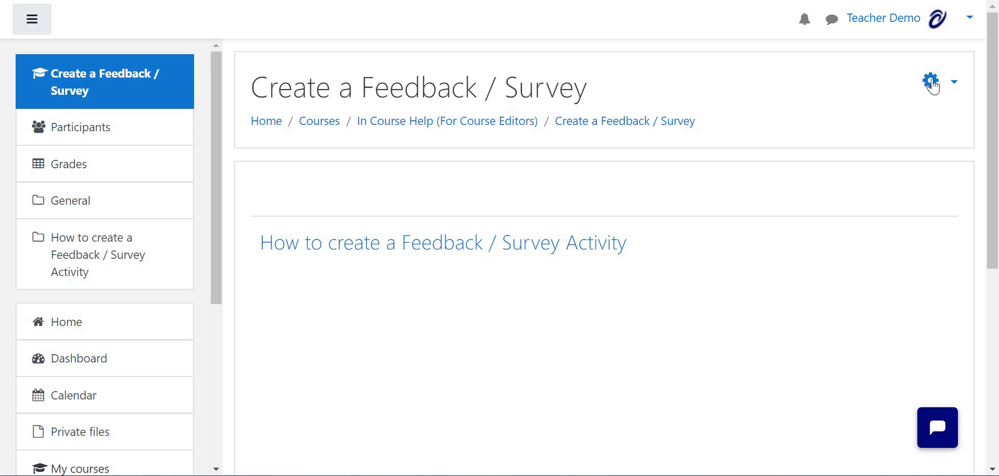
Step: Turn on editing for the Create a Feedback / Survey course
click(938, 84)
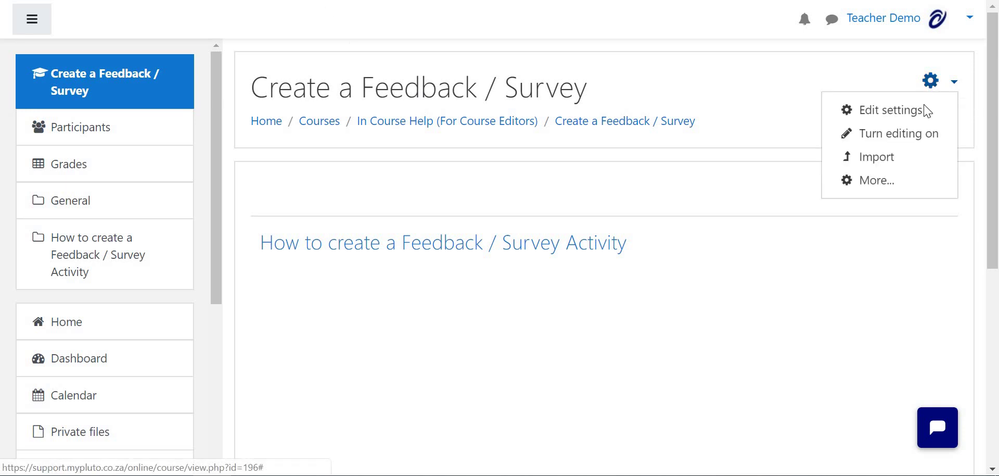
click(902, 135)
click(902, 136)
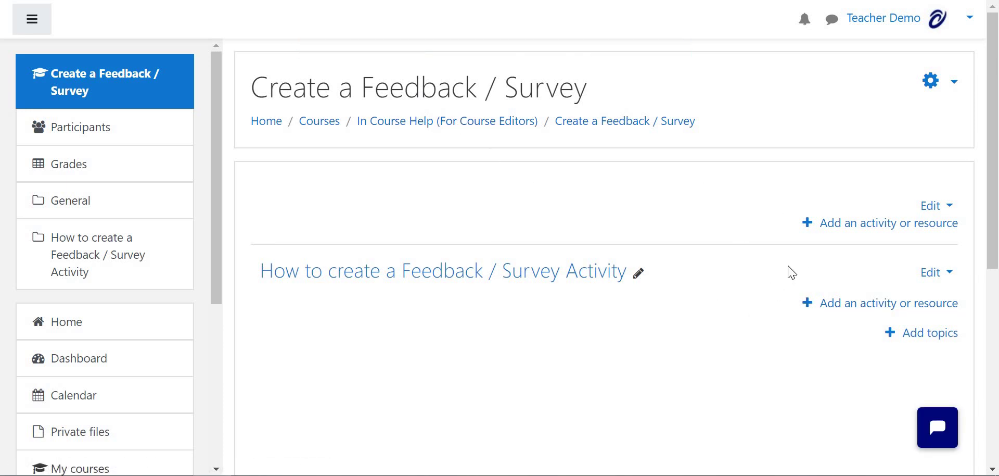
Step: Add a Feedback activity to the "How to create a Feedback / Survey Activity" section
click(848, 305)
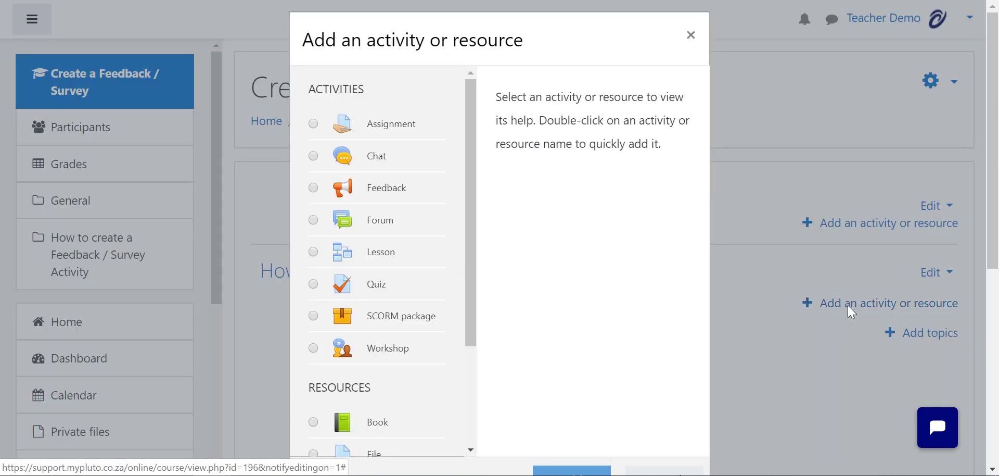
click(314, 189)
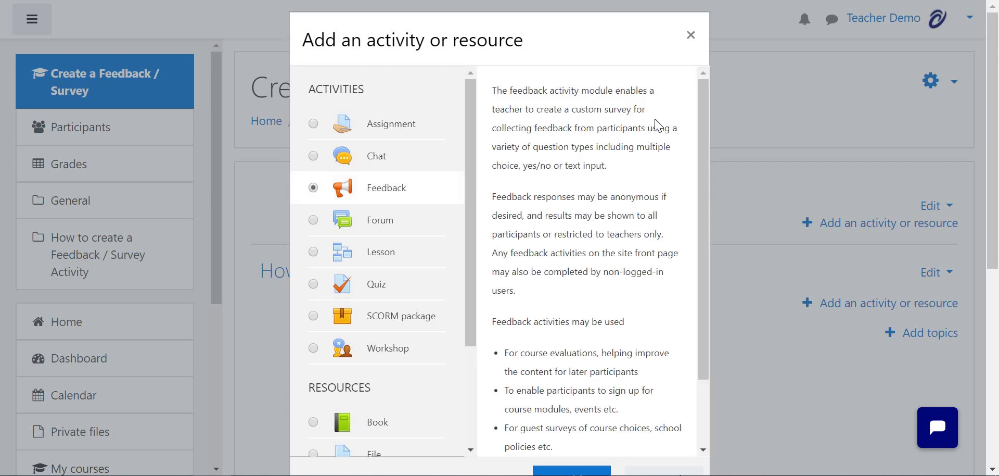
scroll(656, 125, down, 5)
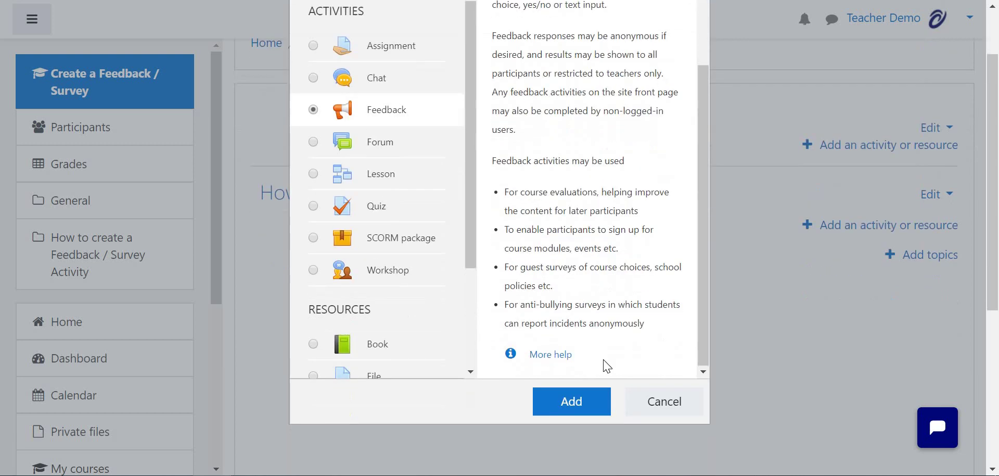
click(575, 408)
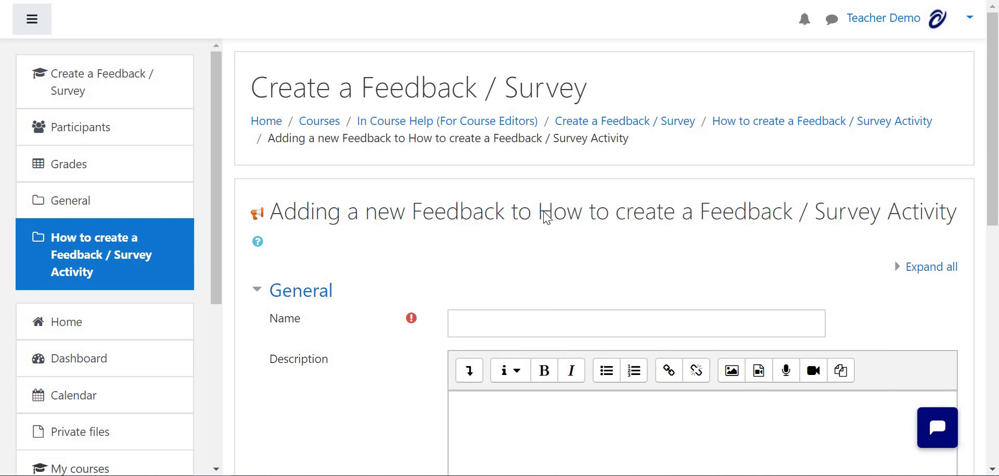
Step: Name the new feedback activity "Feedback Activity"
scroll(515, 189, down, 6)
scroll(438, 226, down, 1)
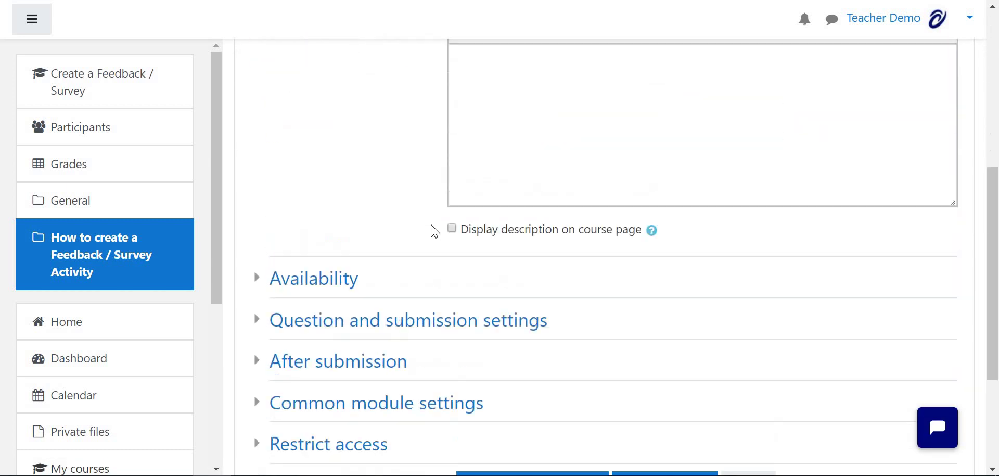
scroll(494, 245, up, 5)
click(495, 245)
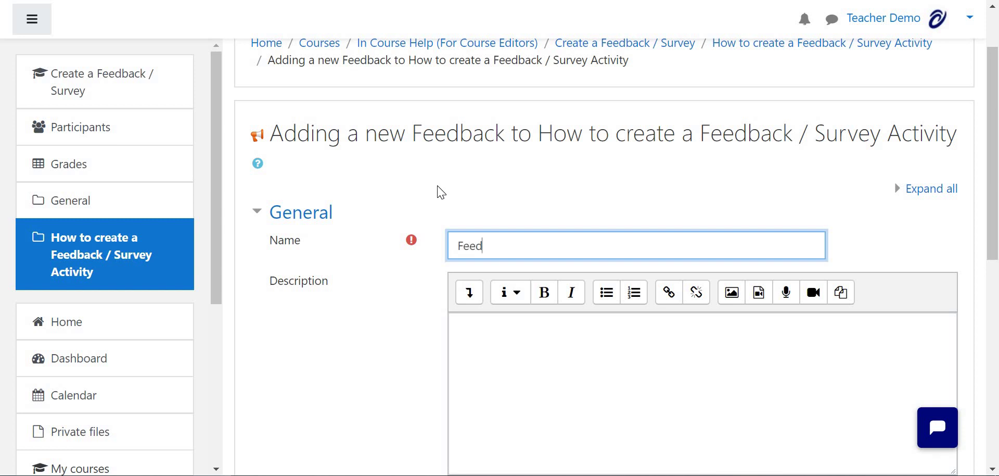
text(back Activ)
key(BackSpace)
Step: Read the help for the option to display the description on the course page
scroll(484, 260, down, 2)
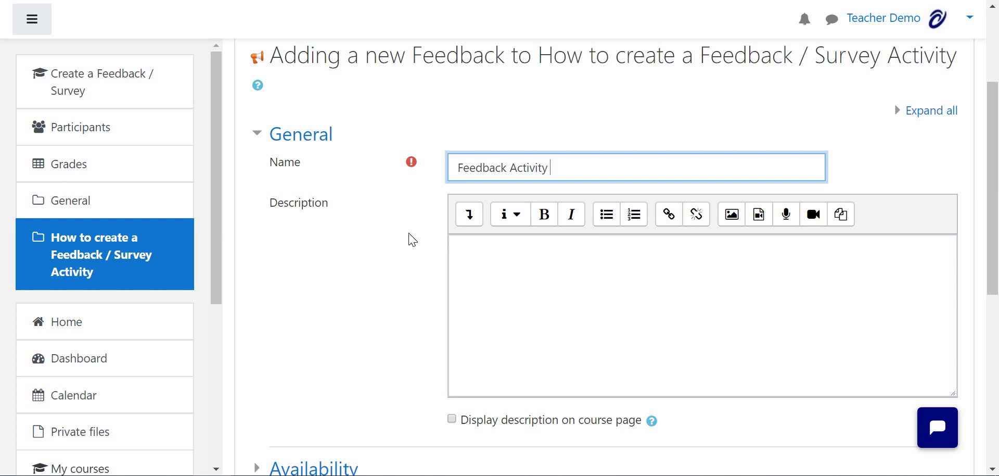
scroll(445, 292, down, 2)
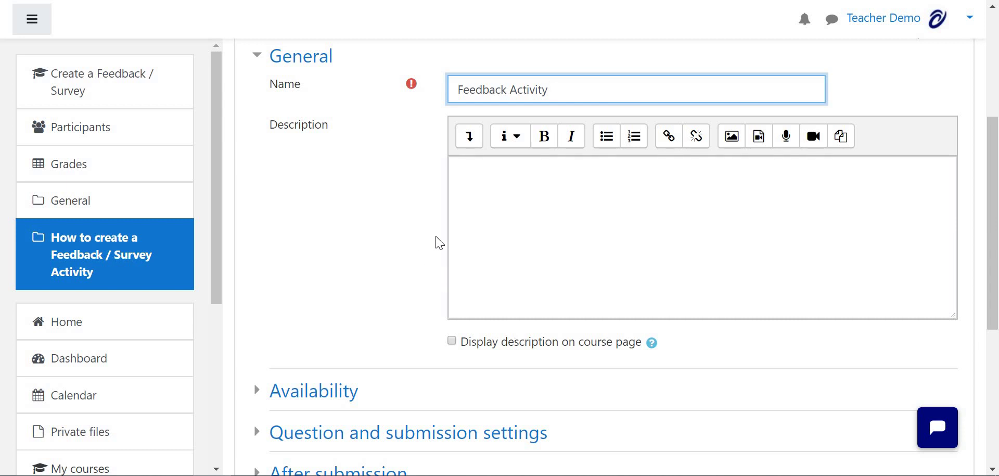
scroll(676, 323, down, 2)
click(653, 266)
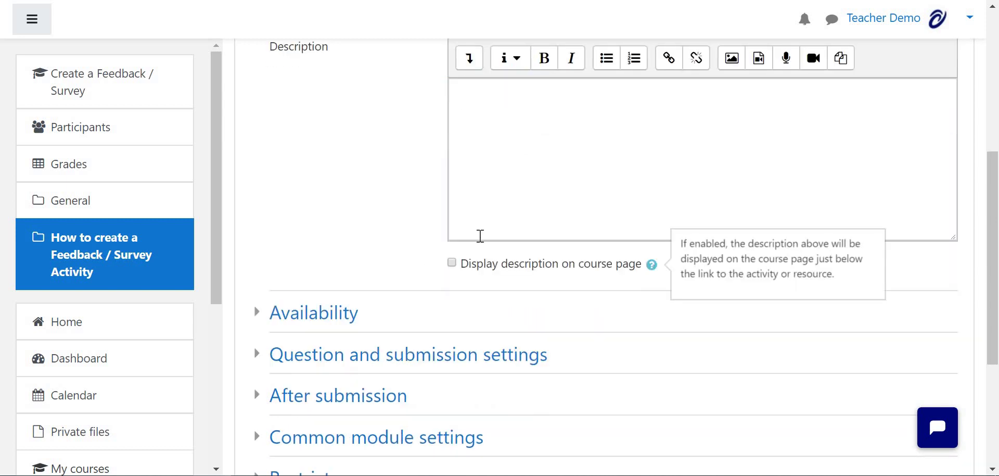
click(362, 205)
Step: Expand the Availability settings to review the dates for allowing answers
scroll(258, 233, down, 2)
click(258, 234)
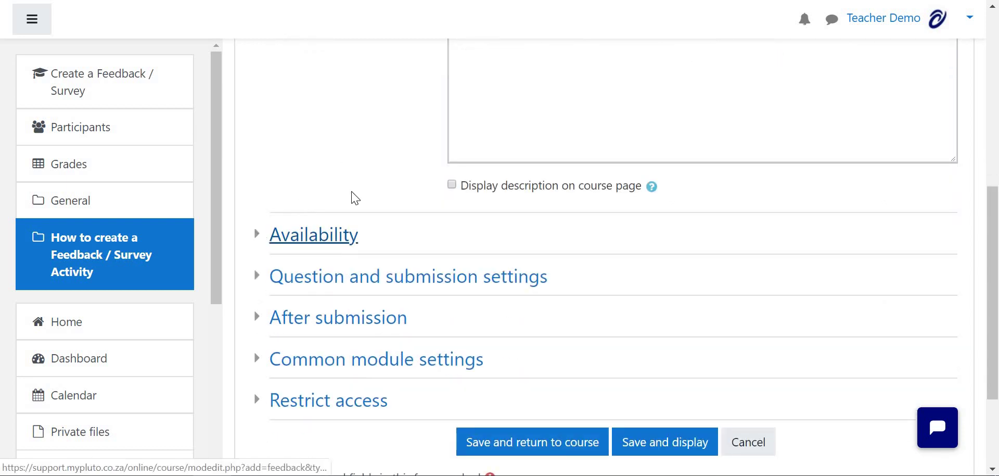
scroll(557, 217, down, 2)
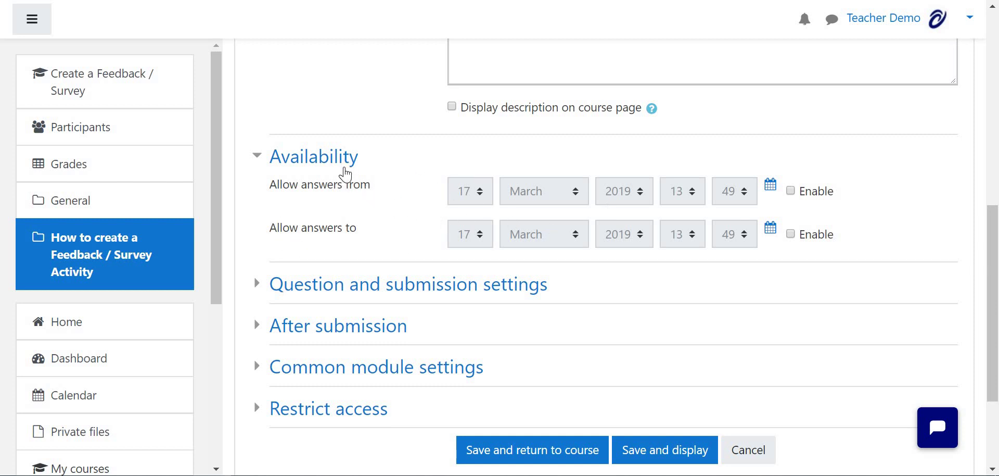
Step: In the question and submission settings, set Record user names to "User's name will be logged and shown with answers"
scroll(259, 212, down, 2)
click(263, 210)
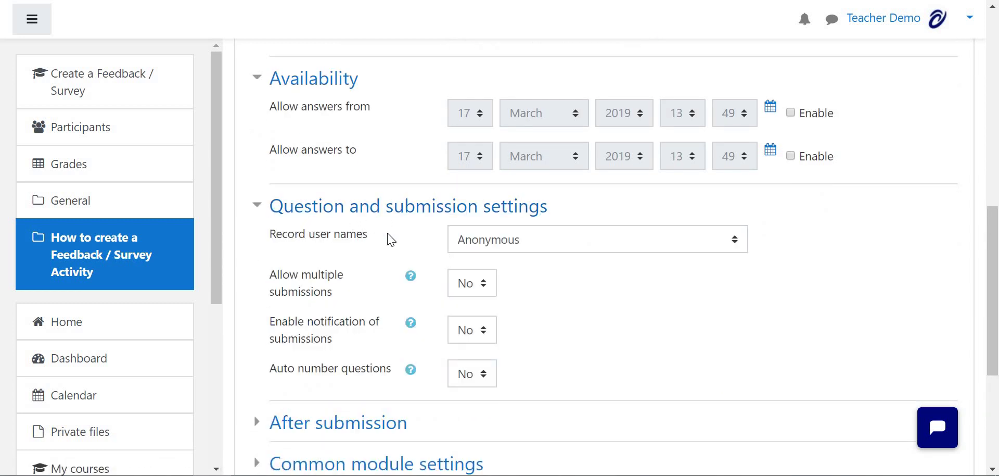
click(657, 249)
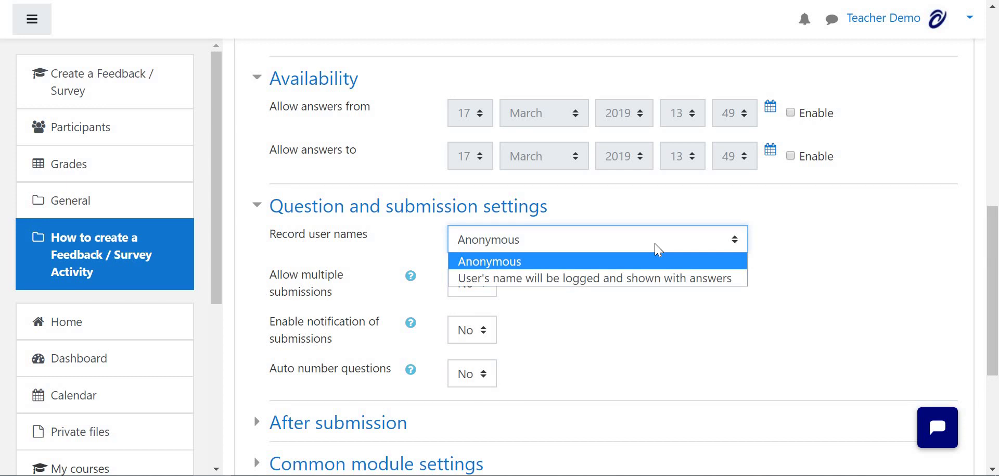
click(607, 279)
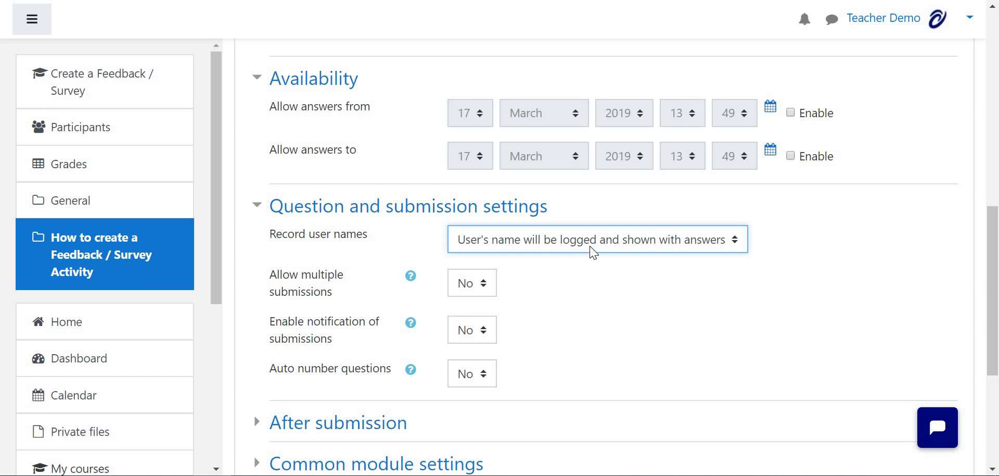
Step: Read the help for submission notifications and automatic question numbering
scroll(554, 216, down, 2)
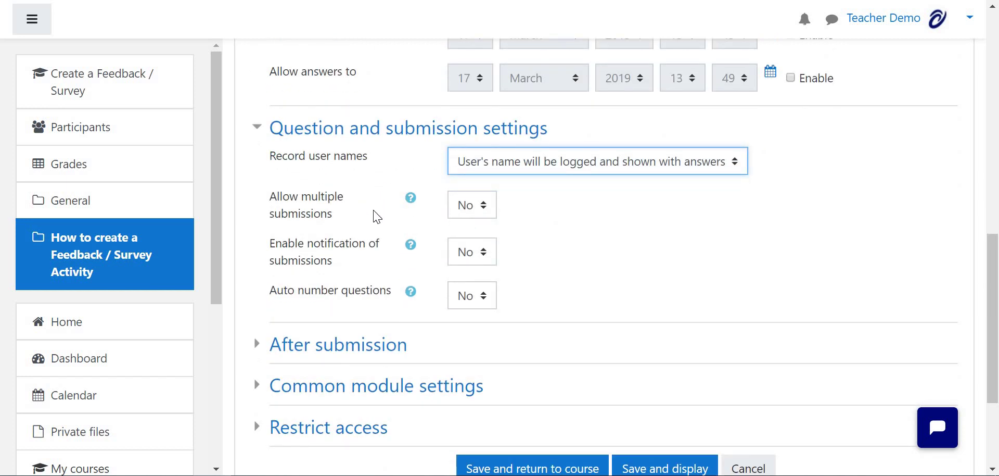
scroll(356, 166, down, 1)
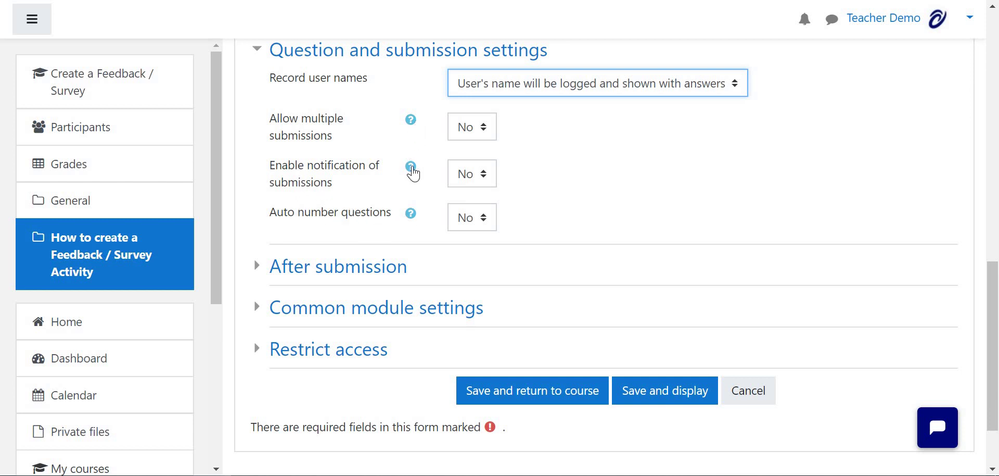
click(411, 166)
click(409, 214)
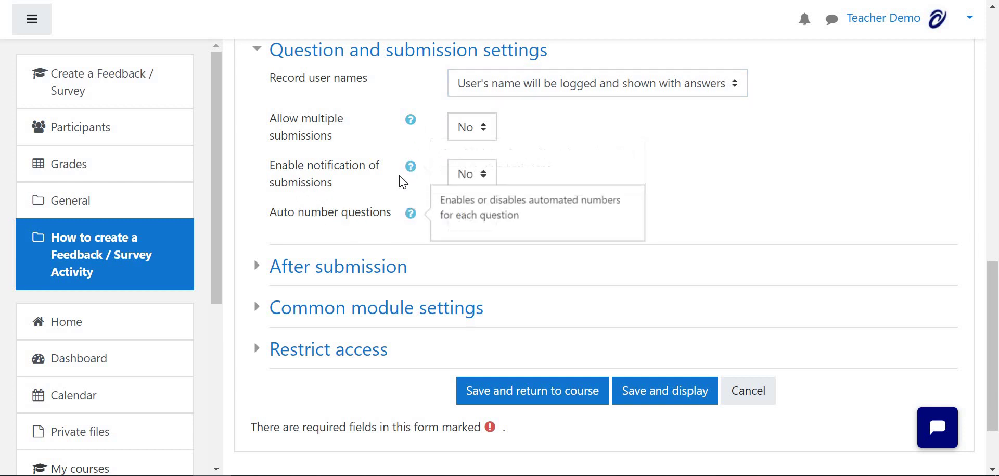
click(412, 182)
Step: In the After submission settings, enter the completion message "Congrats! This survey was successfully completed!"
scroll(245, 194, down, 3)
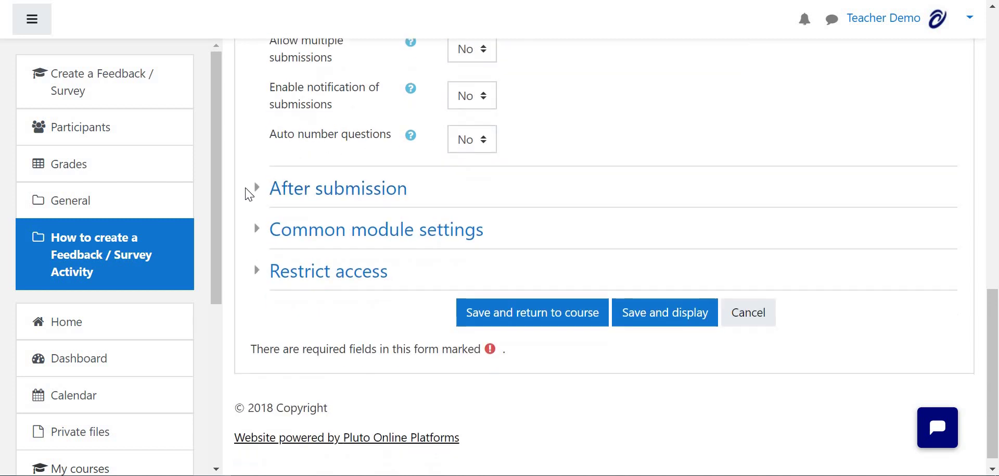
click(255, 191)
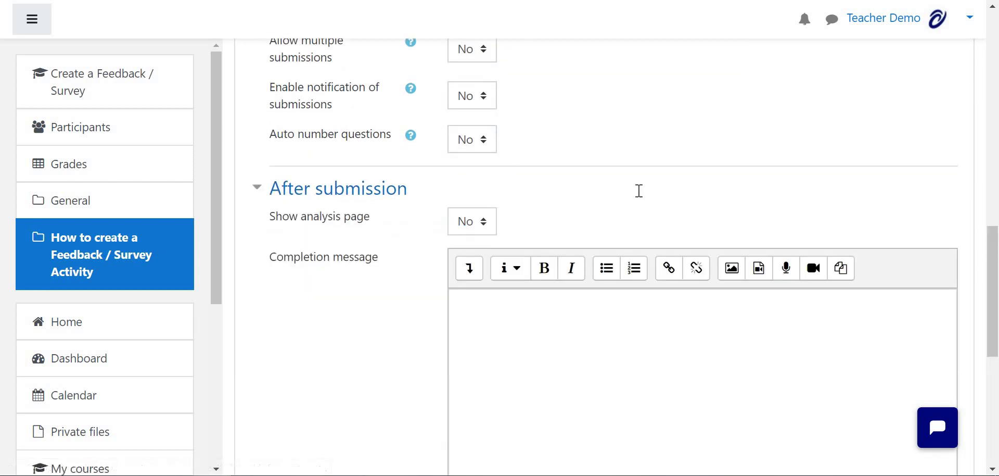
scroll(467, 240, down, 3)
scroll(411, 235, up, 2)
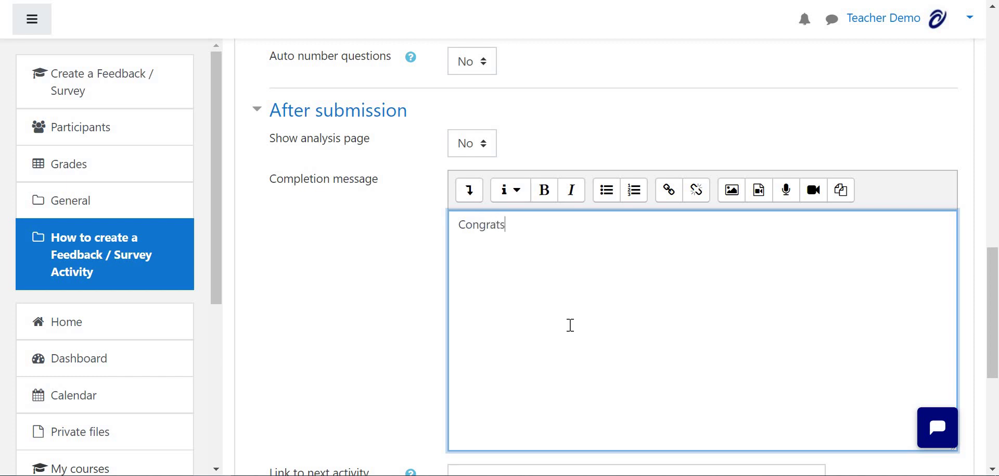
text(This survey was su)
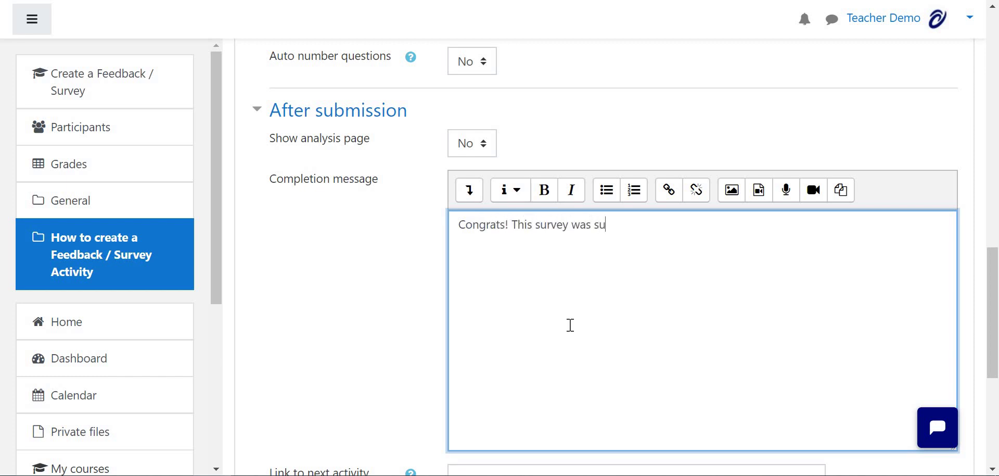
text(ccessfully completed)
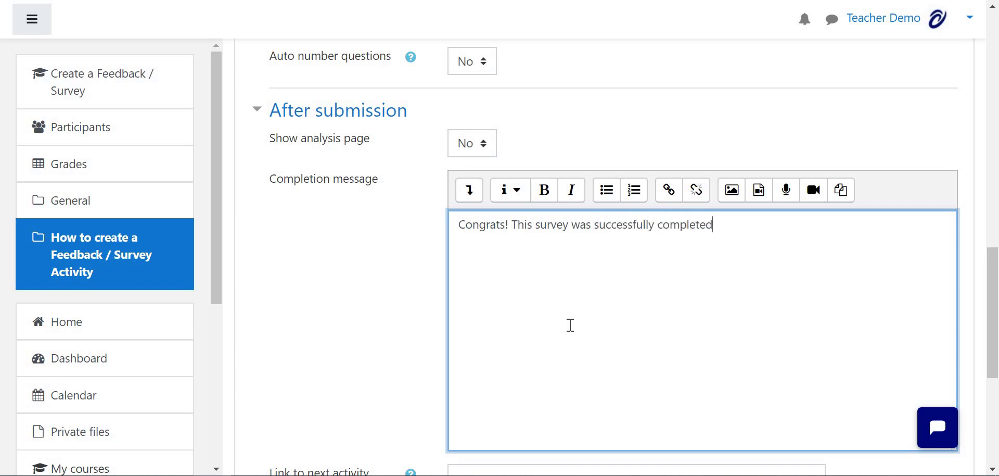
text(!)
Step: Make the completion message bold and format it as a large heading
drag(726, 224, 474, 208)
click(545, 190)
click(472, 199)
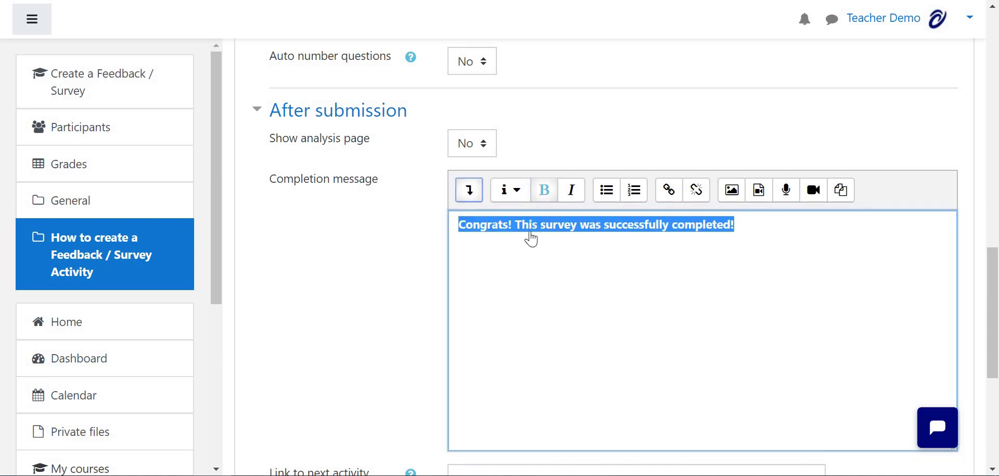
click(513, 200)
click(530, 220)
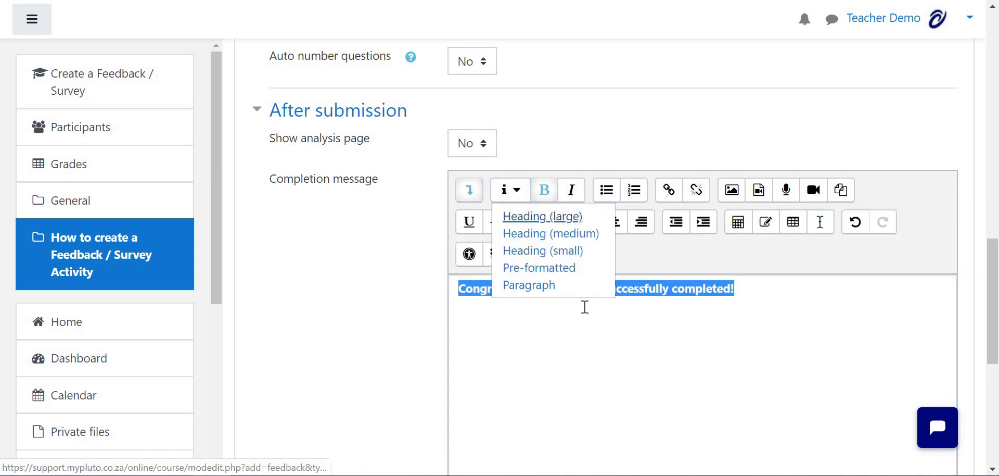
click(601, 301)
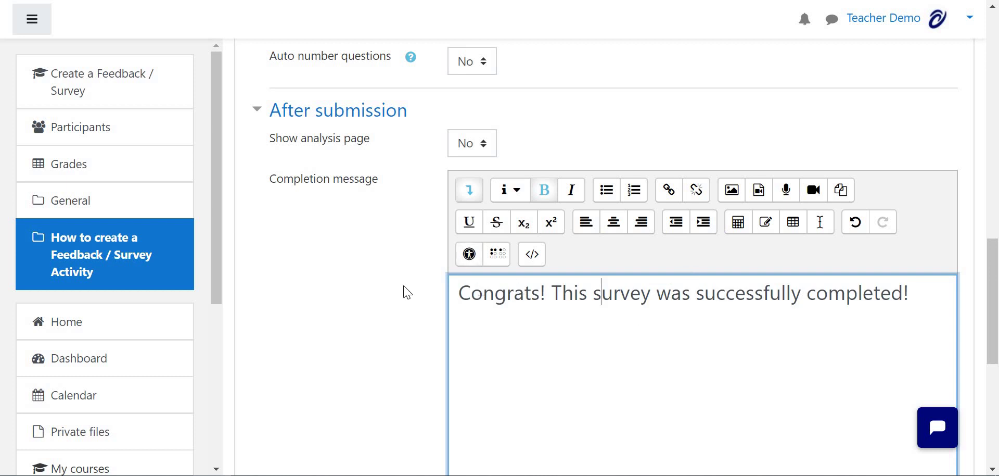
Step: Read the help for the Link to next activity setting
scroll(371, 215, down, 3)
scroll(446, 296, down, 2)
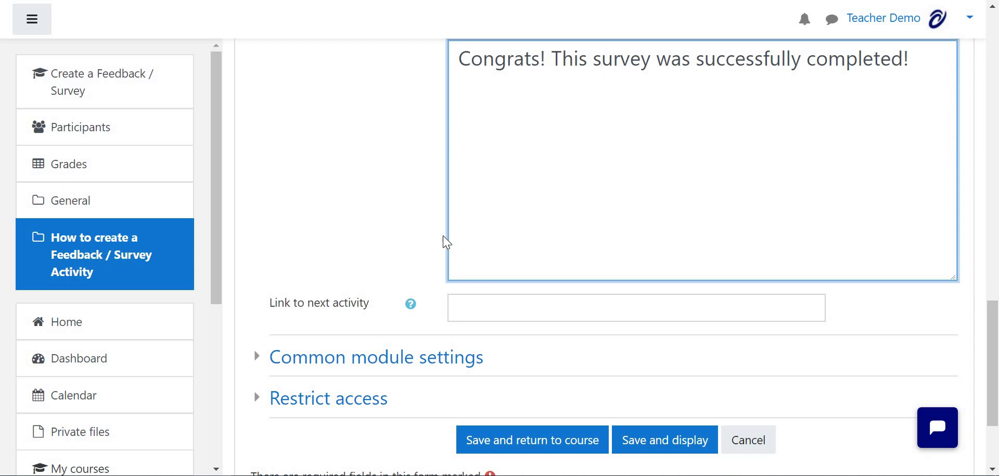
scroll(415, 192, down, 2)
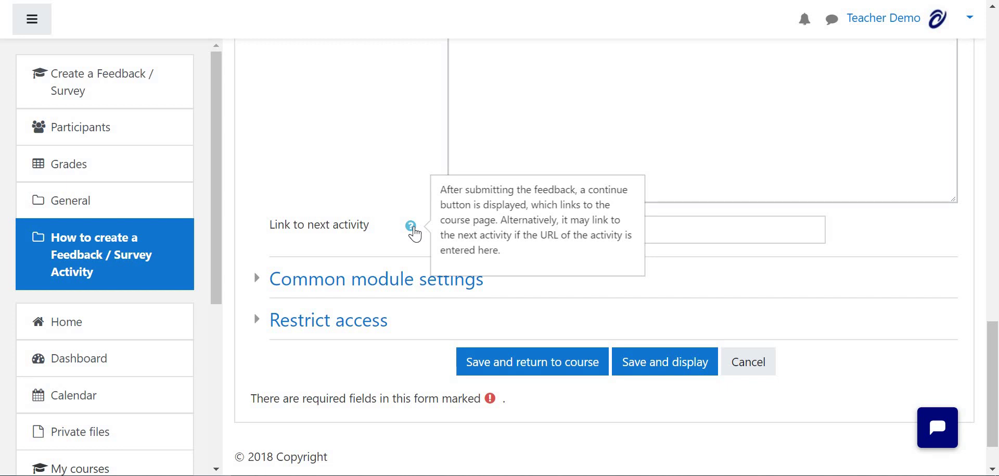
click(305, 294)
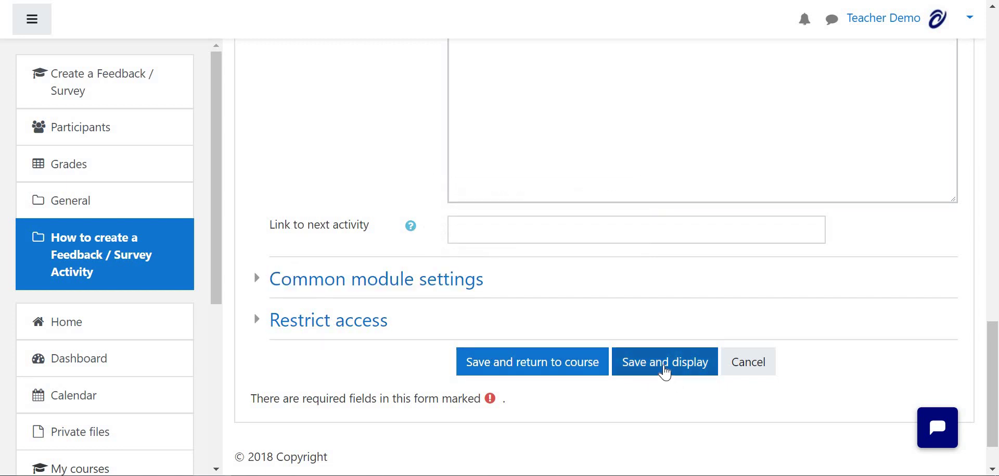
Step: Save the feedback activity and display its overview
click(665, 372)
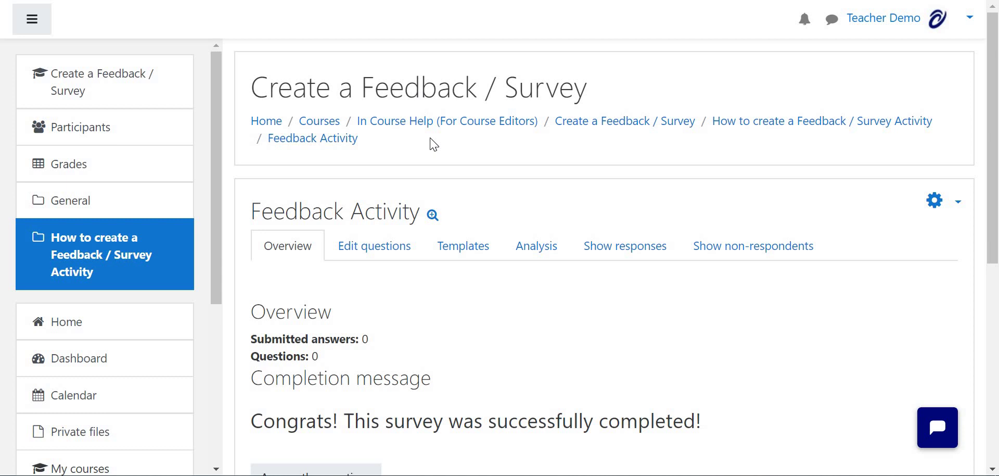
click(522, 249)
scroll(344, 297, down, 2)
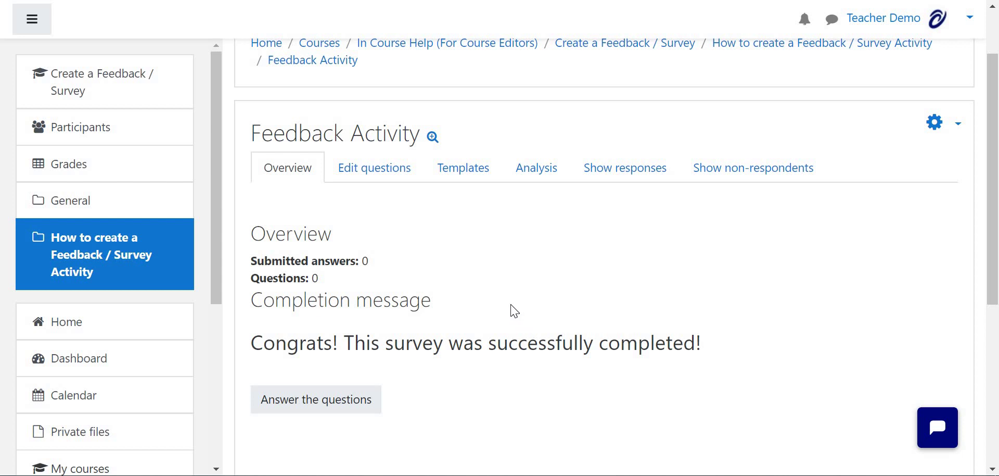
Step: Open question editing for the feedback activity and start adding a Multiple choice question
click(345, 402)
click(383, 175)
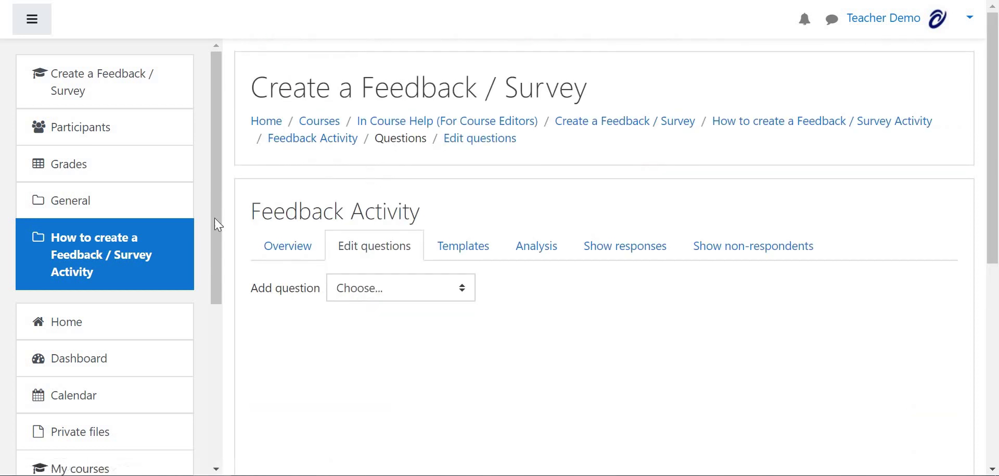
scroll(270, 219, down, 1)
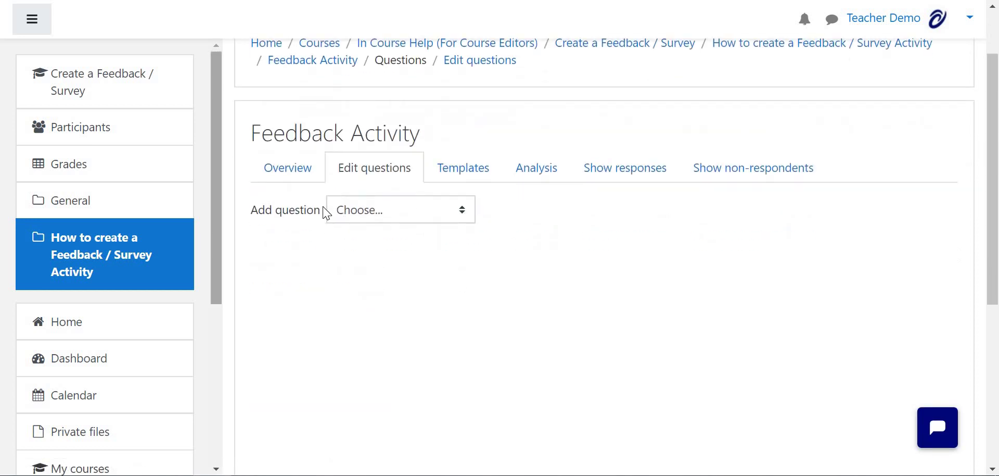
click(462, 213)
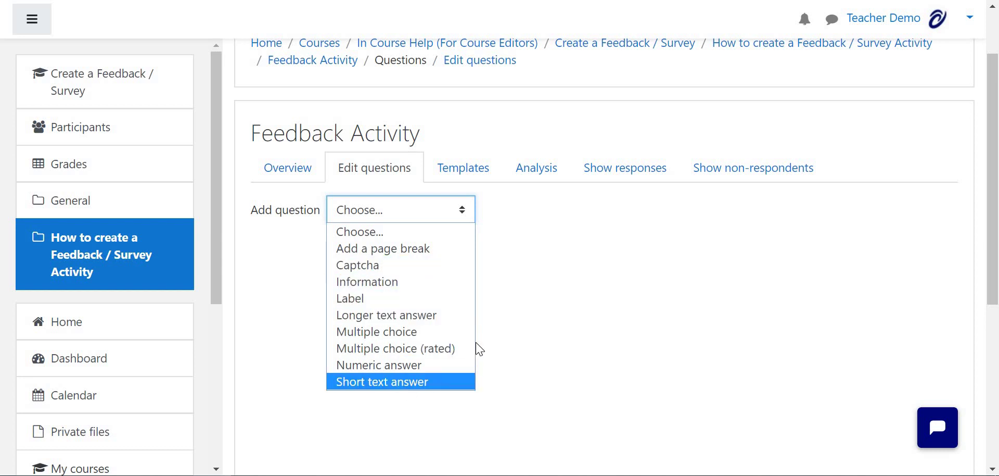
click(404, 333)
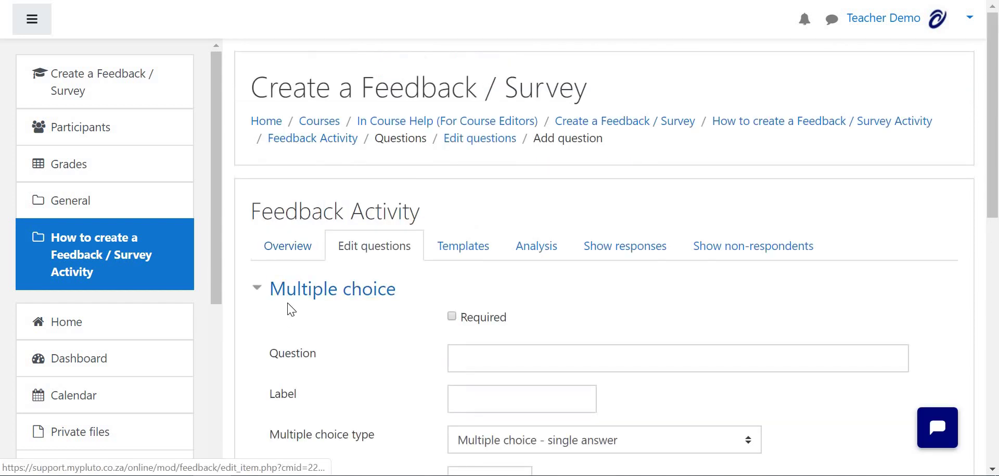
Step: Make the question required and enter "Q1: How did you enjoy our service?" as its text
scroll(343, 206, down, 2)
scroll(344, 206, down, 2)
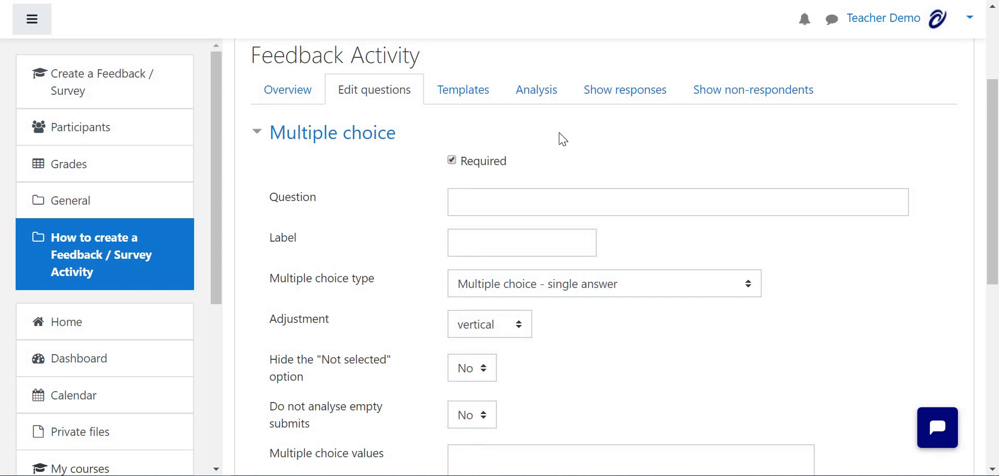
click(498, 201)
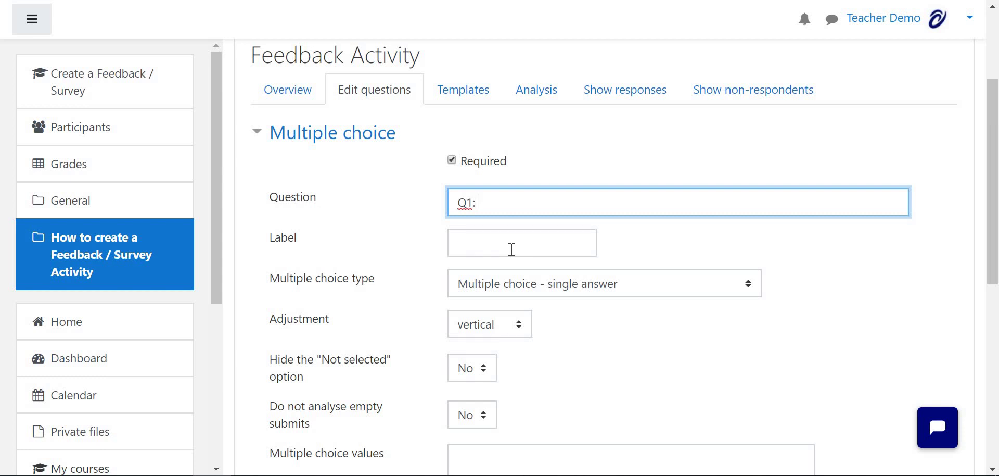
text(Q1: How did you enjoy our)
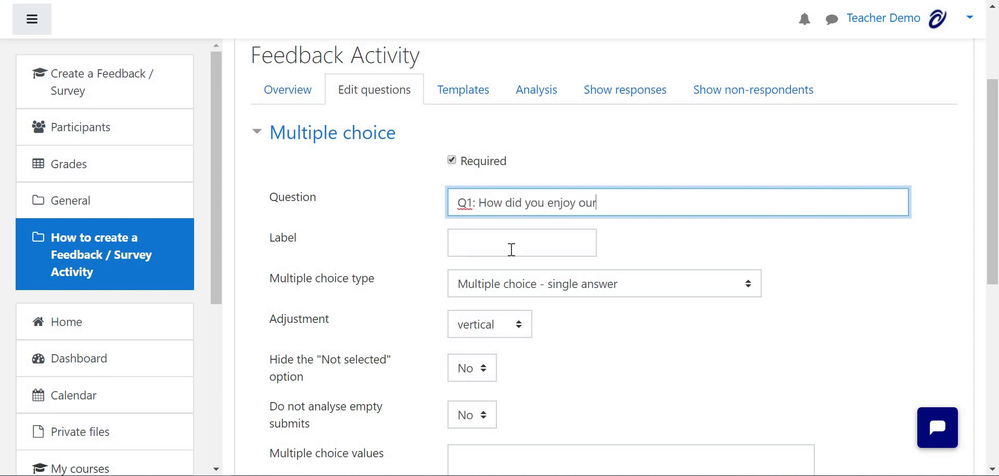
text( service?)
click(531, 239)
click(644, 246)
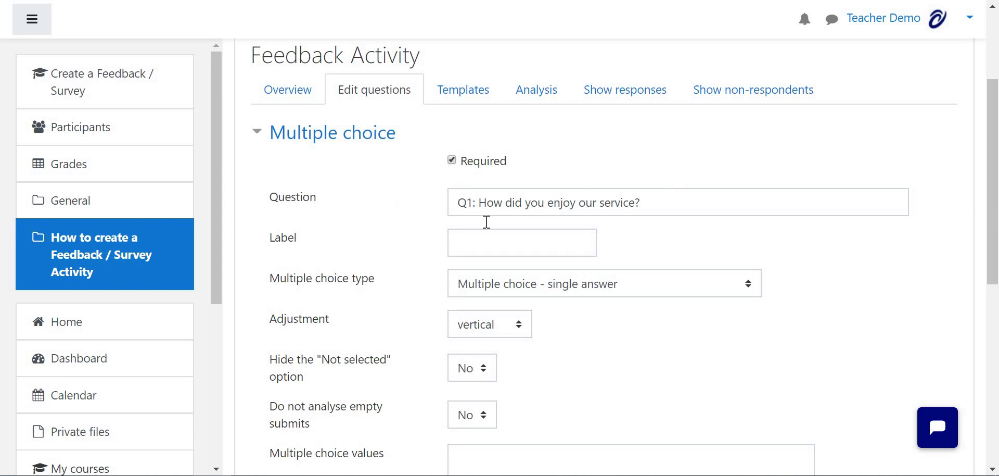
Step: Set the multiple choice type to "Multiple choice - single answer allowed (dropdownlist)"
scroll(412, 221, down, 1)
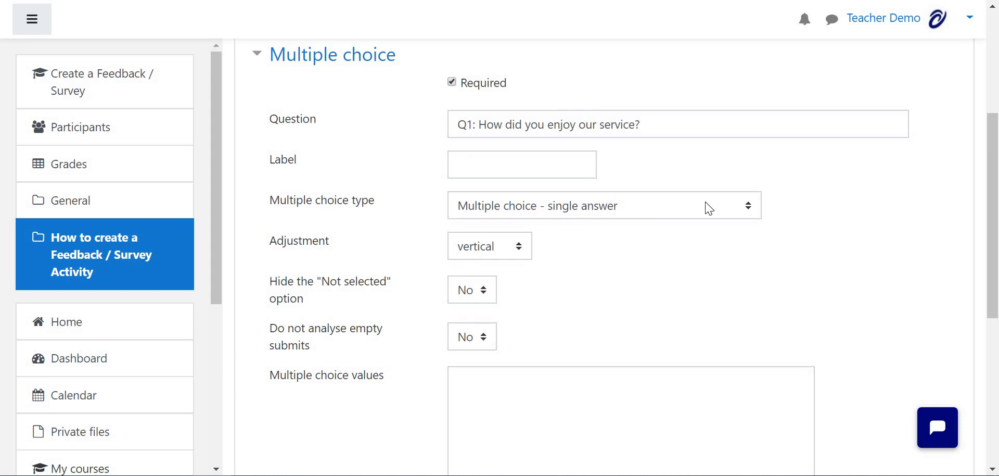
click(727, 208)
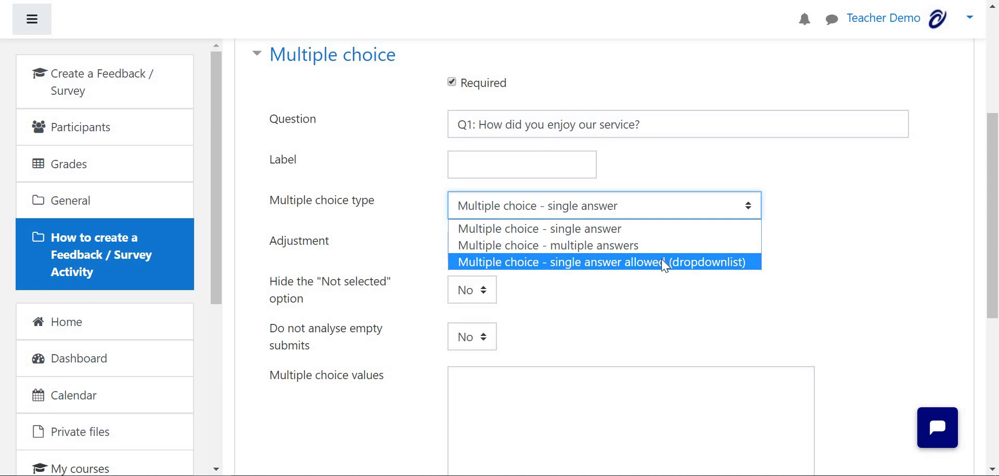
click(688, 267)
Step: Enter "Your service was top quality" and "Your service was poor" as multiple choice values, one per line
scroll(475, 225, down, 1)
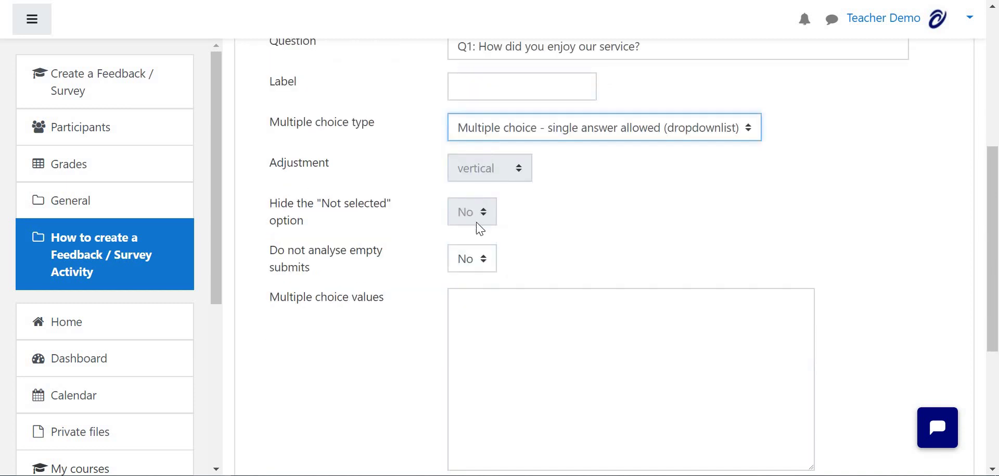
scroll(359, 208, down, 1)
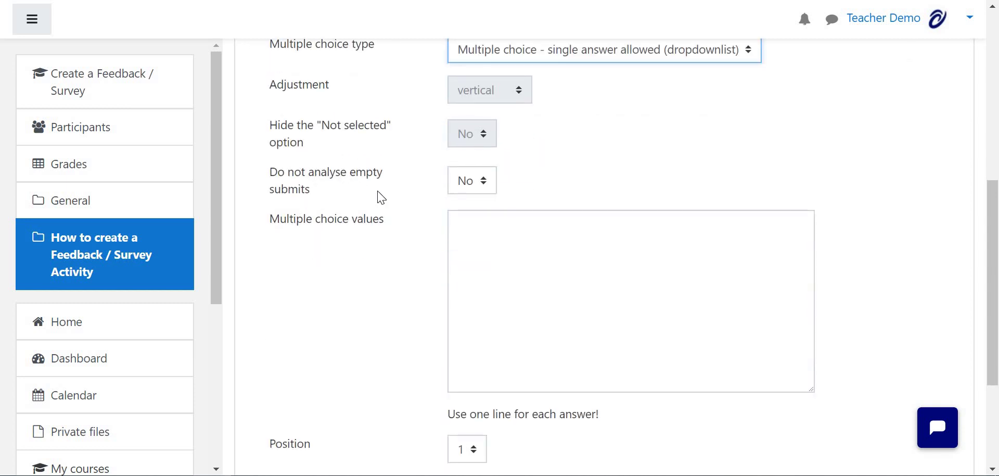
scroll(379, 234, down, 1)
scroll(328, 281, up, 1)
drag(451, 414, 606, 422)
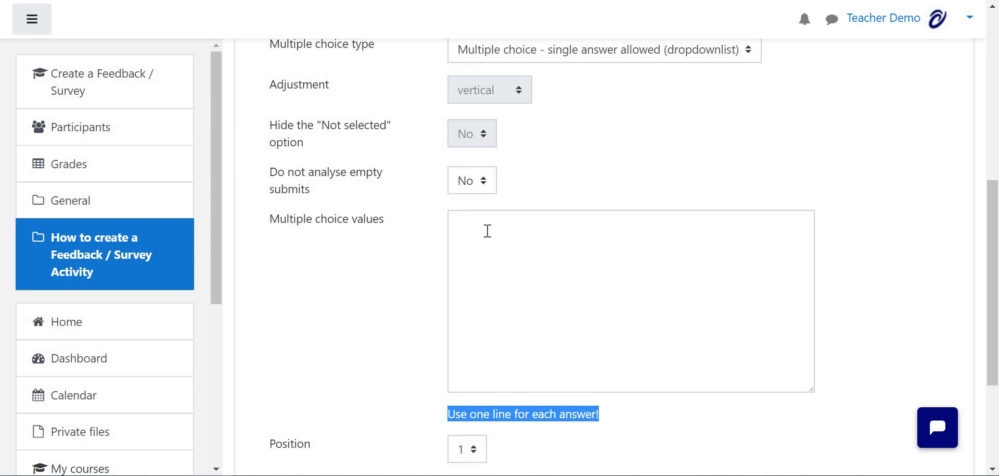
click(578, 290)
scroll(591, 232, up, 3)
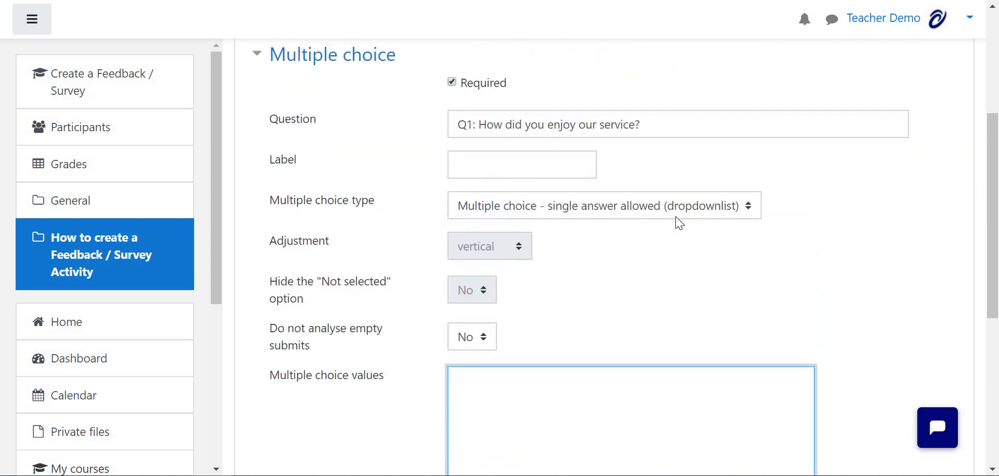
scroll(674, 239, down, 3)
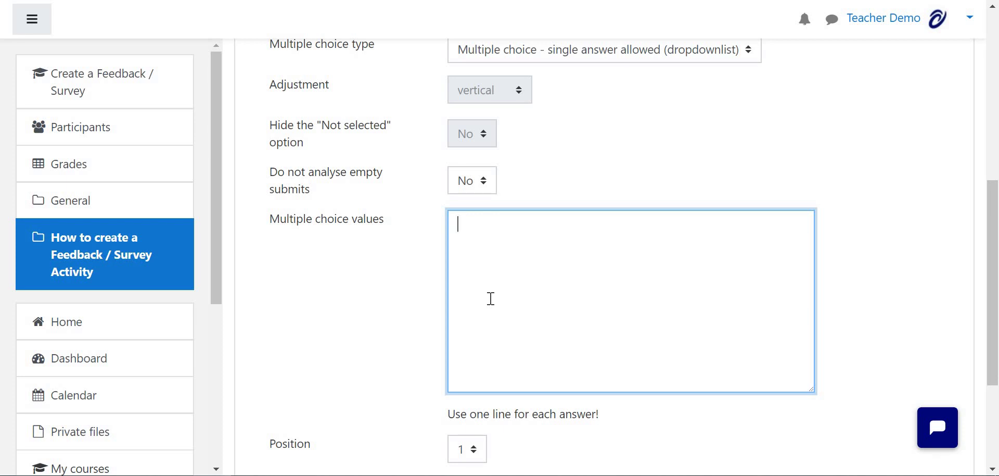
text(Your service was)
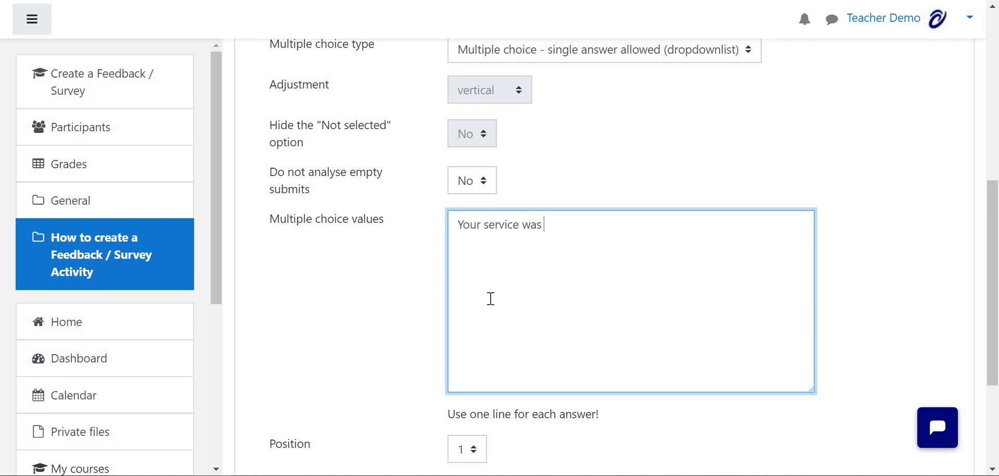
text( top quality)
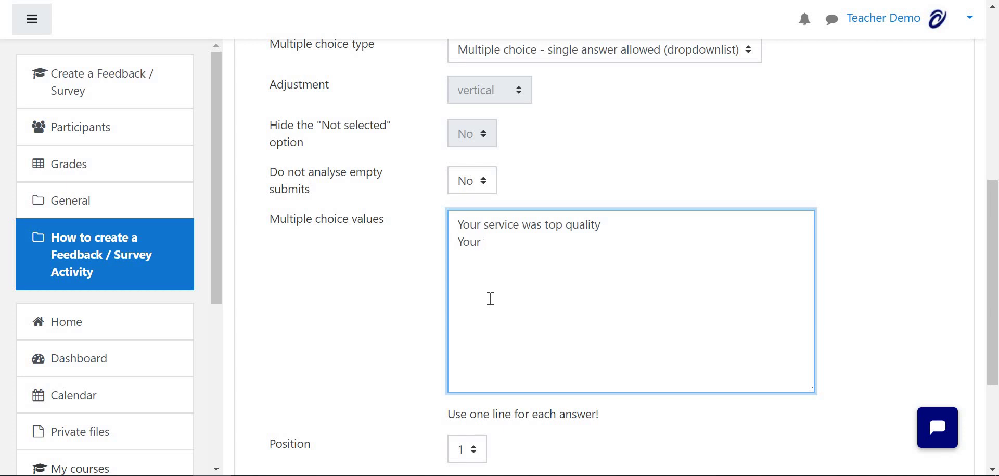
text(Your service was poor)
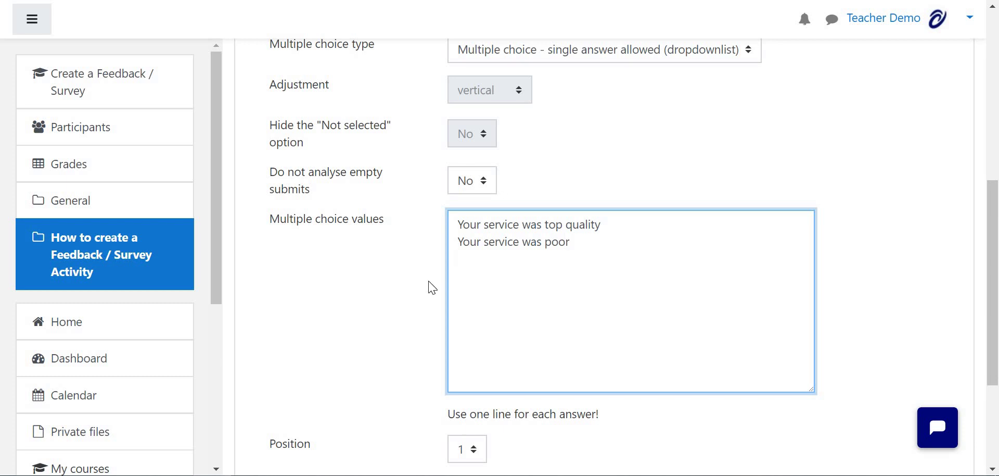
Step: Add "I'd rather not say" as the third multiple choice value and save the question
scroll(390, 271, up, 2)
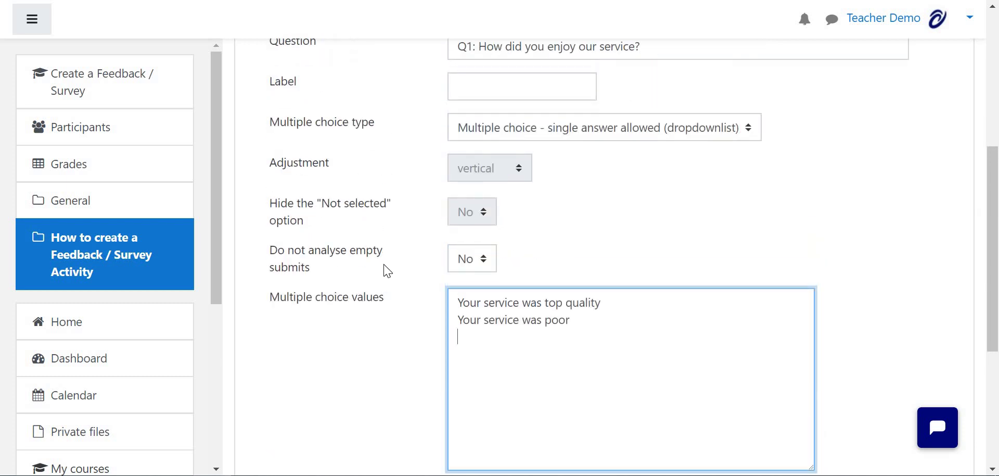
scroll(388, 270, down, 2)
text(I'd rather)
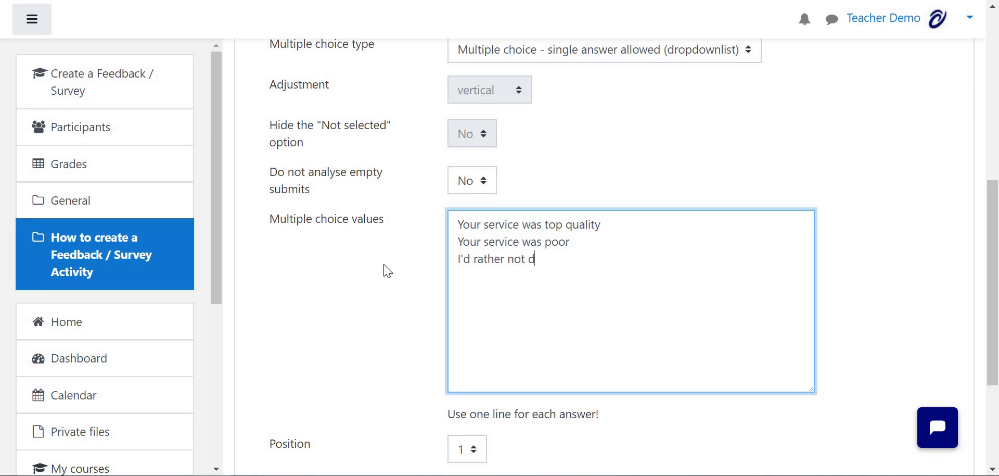
text( not say)
scroll(692, 245, up, 2)
scroll(686, 221, down, 2)
scroll(557, 211, down, 2)
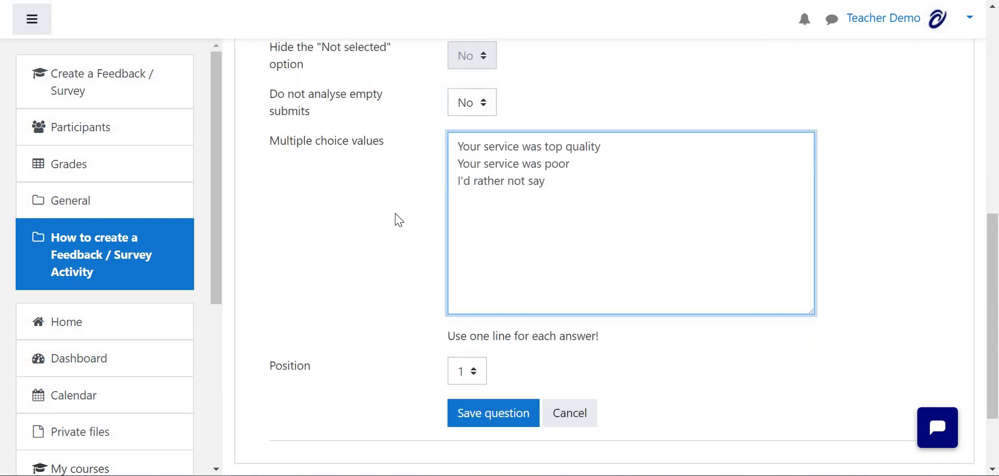
scroll(399, 220, down, 2)
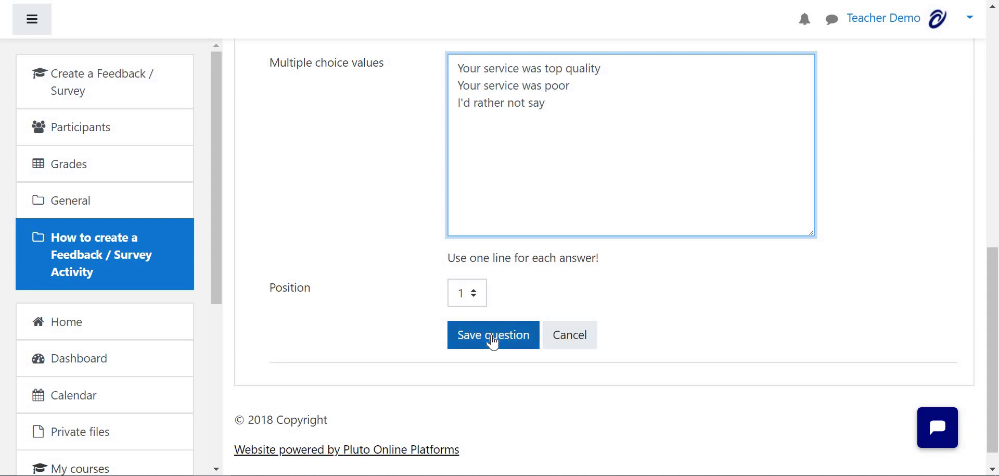
click(493, 342)
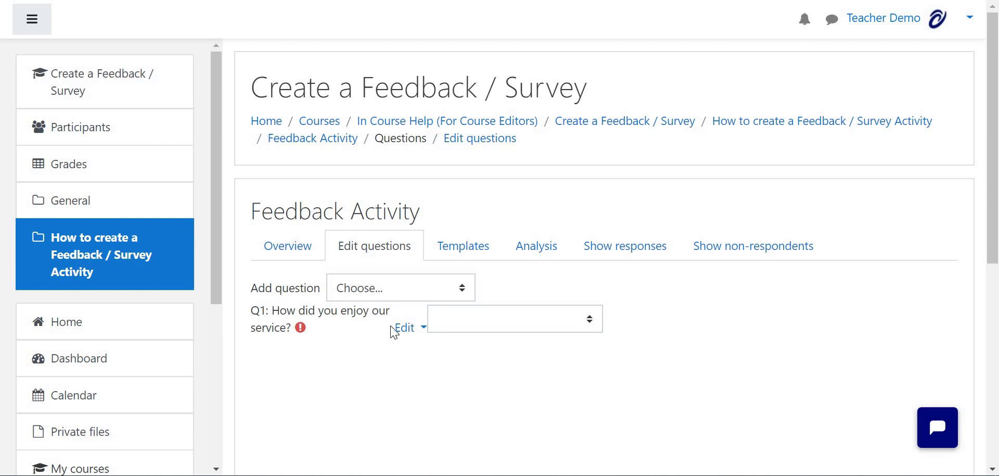
click(438, 287)
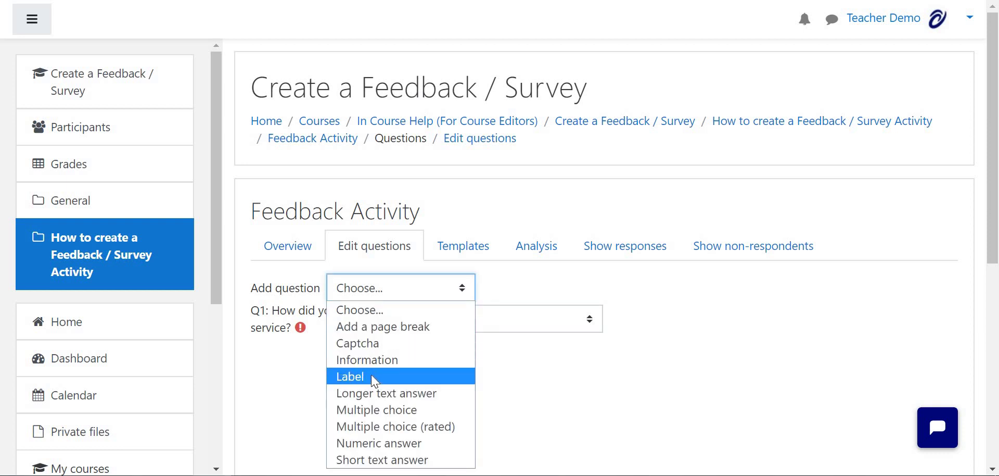
click(501, 306)
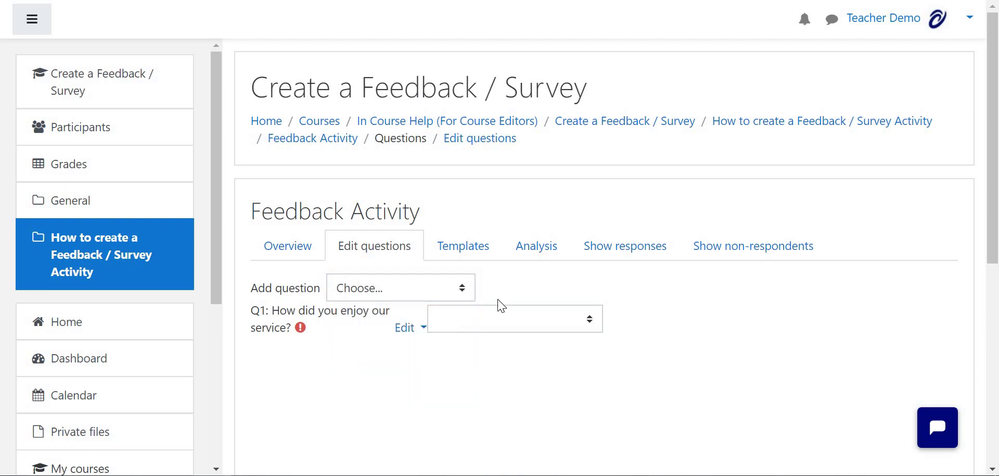
scroll(468, 263, down, 2)
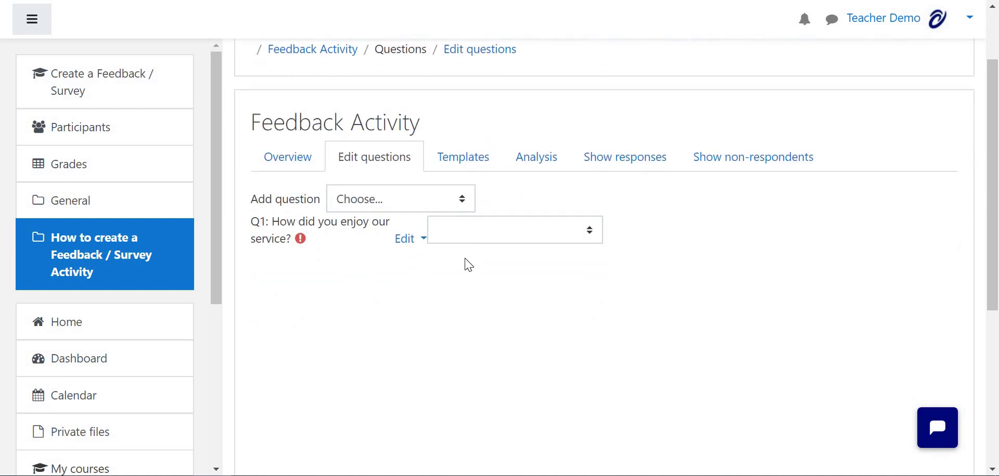
scroll(466, 263, down, 2)
scroll(417, 320, up, 2)
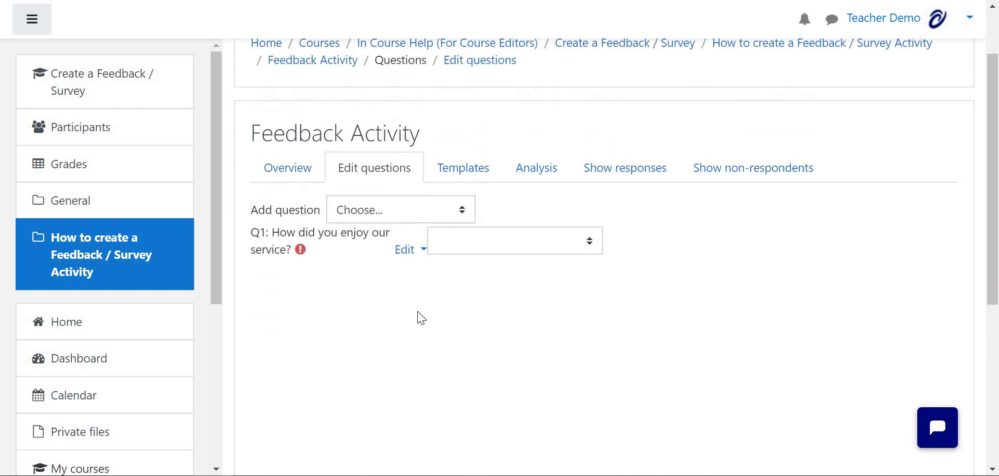
Step: Try answering the survey from its overview by choosing "Your service was poor" for Q1, and cancel without submitting
click(292, 176)
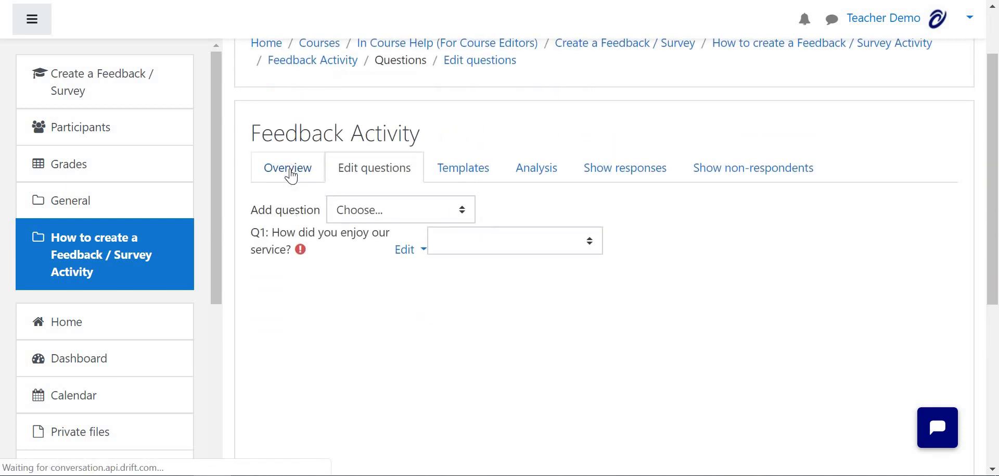
scroll(312, 249, down, 3)
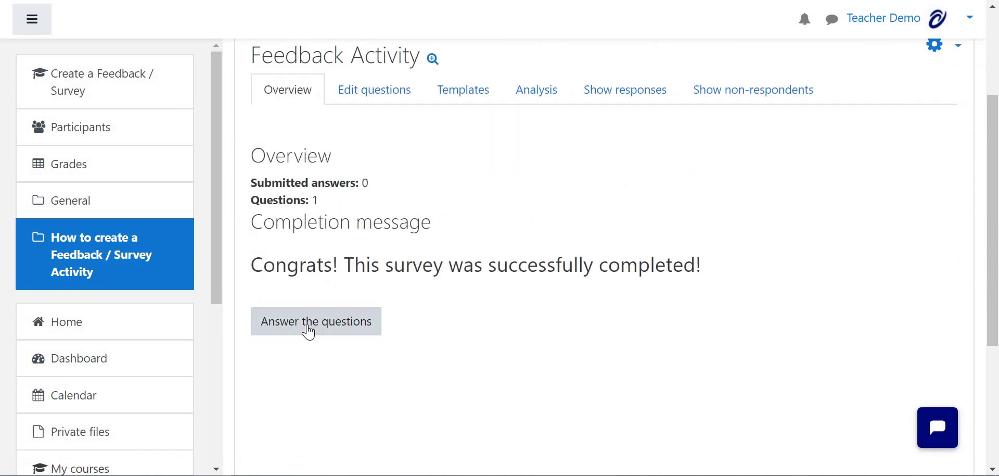
click(308, 332)
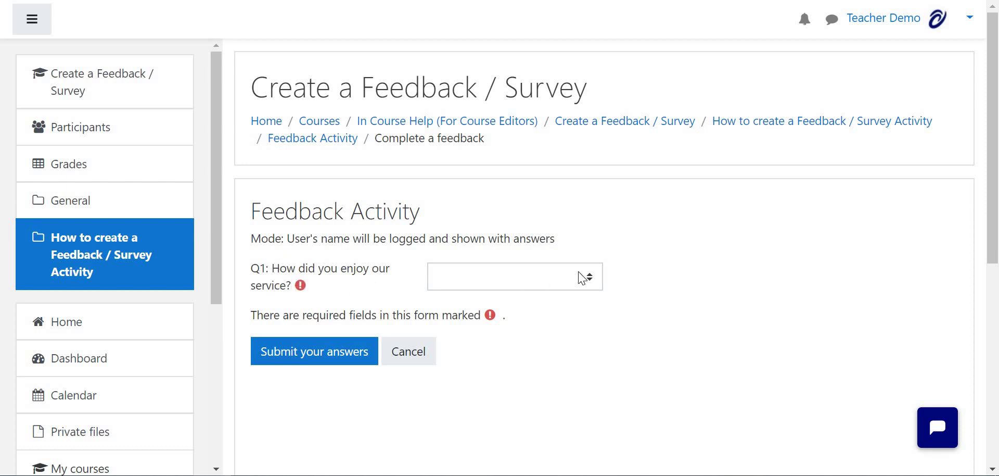
click(592, 285)
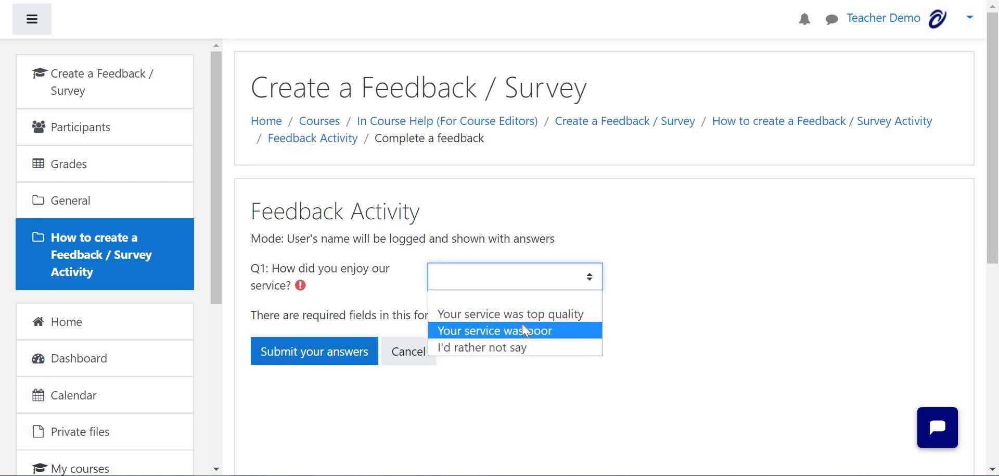
click(507, 337)
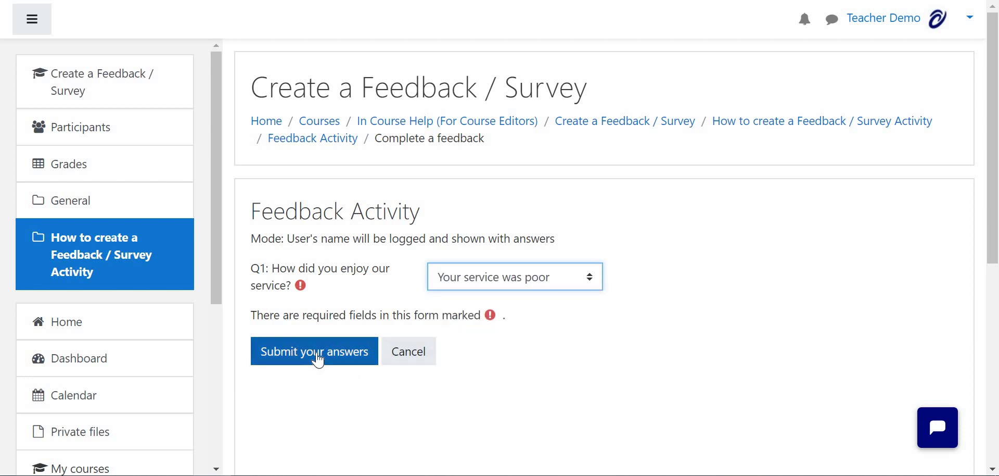
click(450, 348)
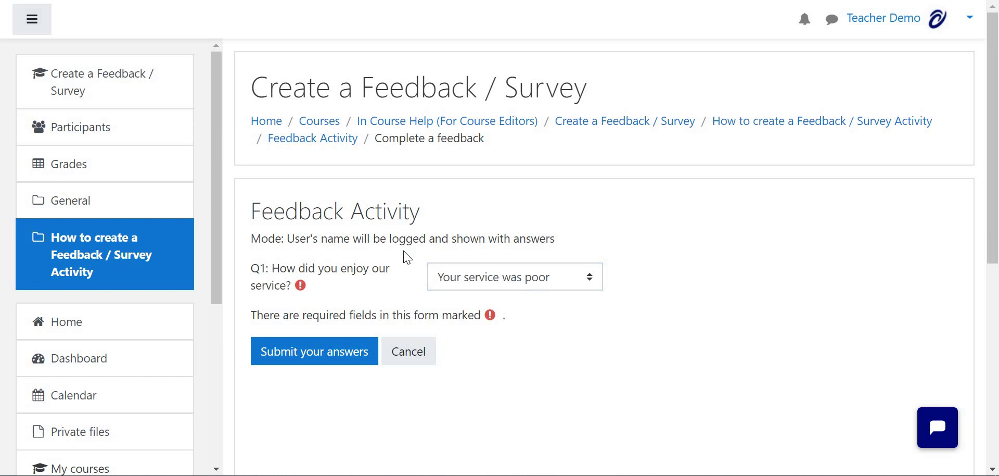
click(406, 362)
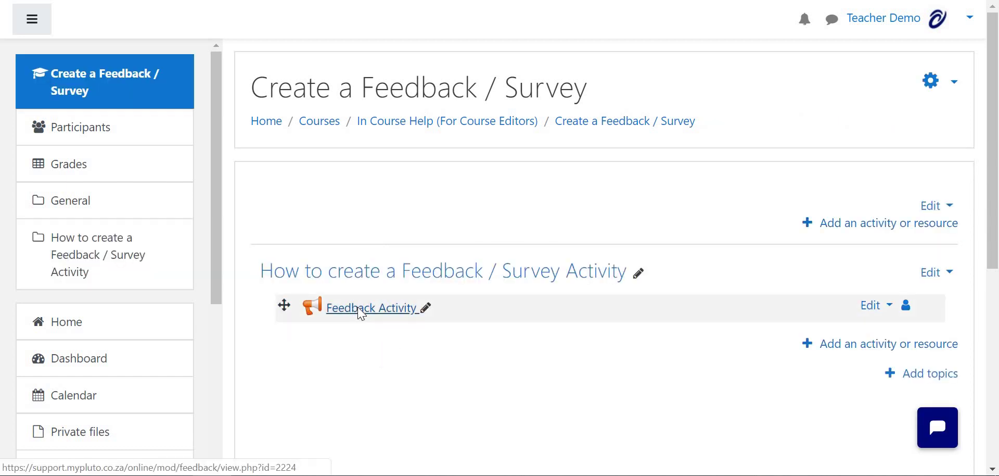
Step: Reopen Feedback Activity, check its submitted answers count in the overview, and display the responses
click(359, 312)
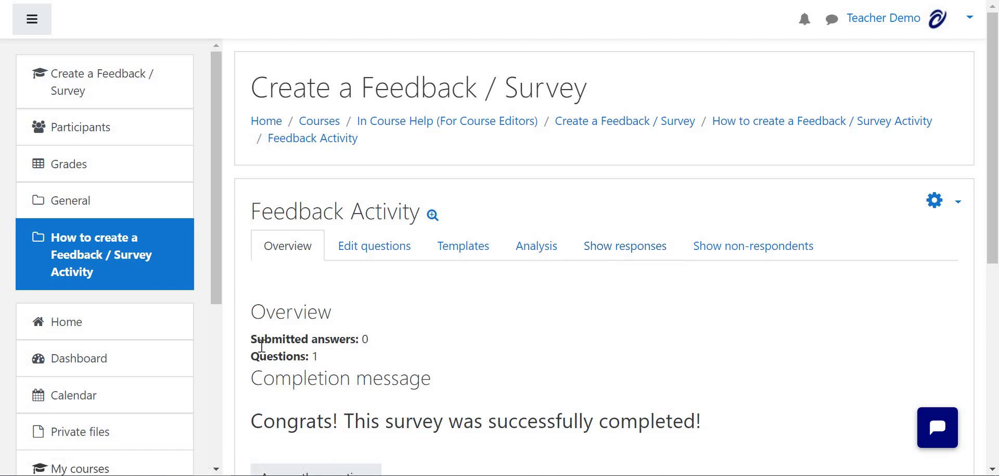
drag(368, 340, 257, 345)
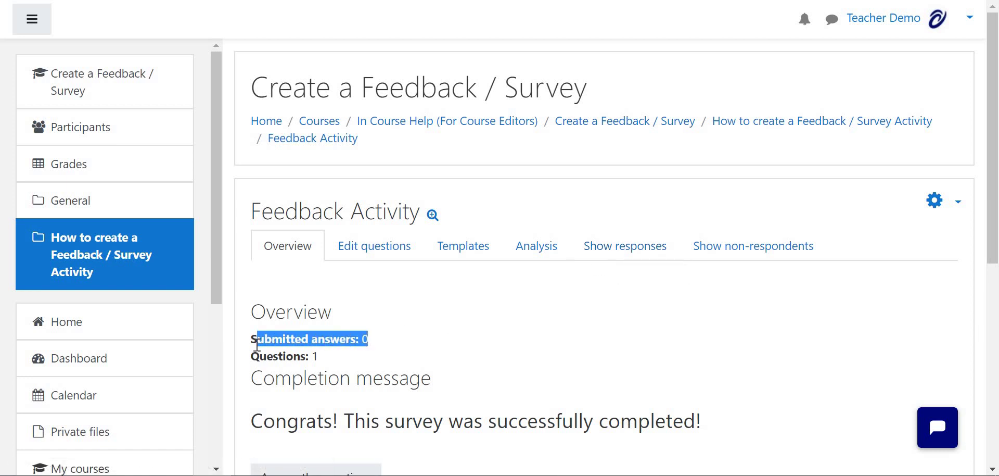
click(611, 245)
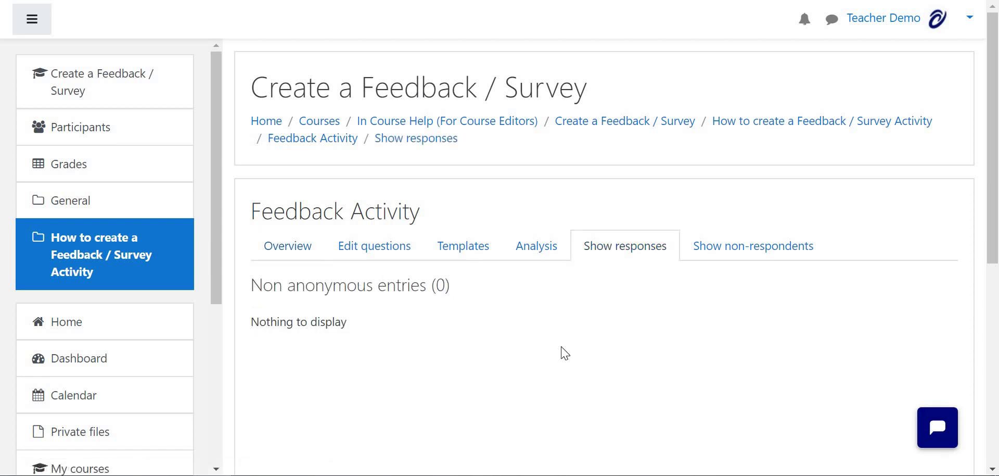